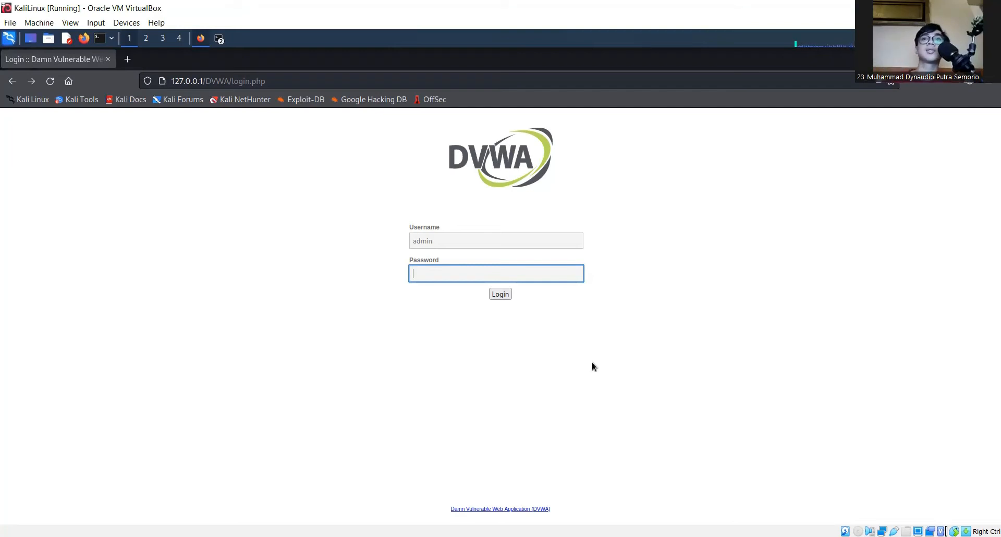
Log in to DVWA as admin, fixing the doubled username and entering the account password
click(503, 239)
text(admin)
key(Tab)
double_click(503, 234)
text(admin)
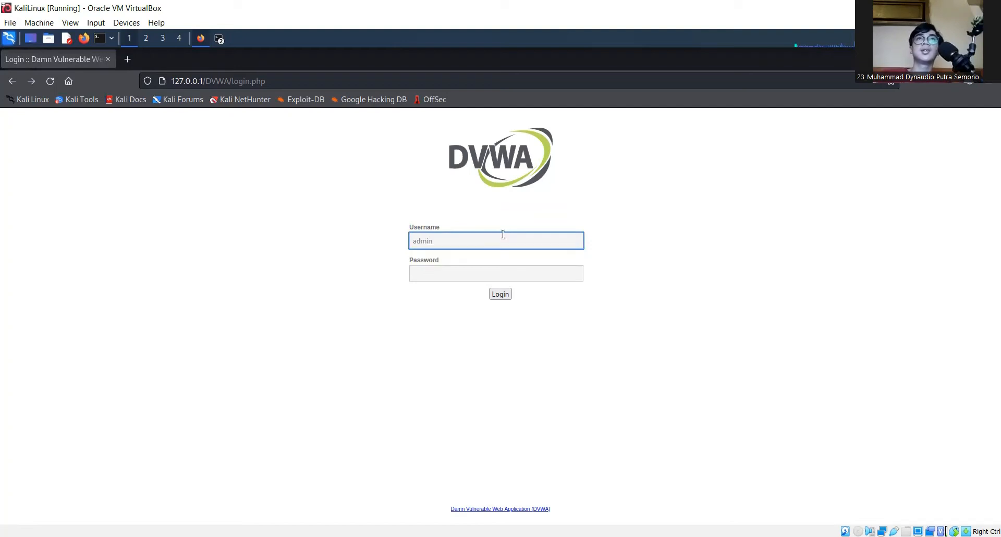
key(Tab)
text(password)
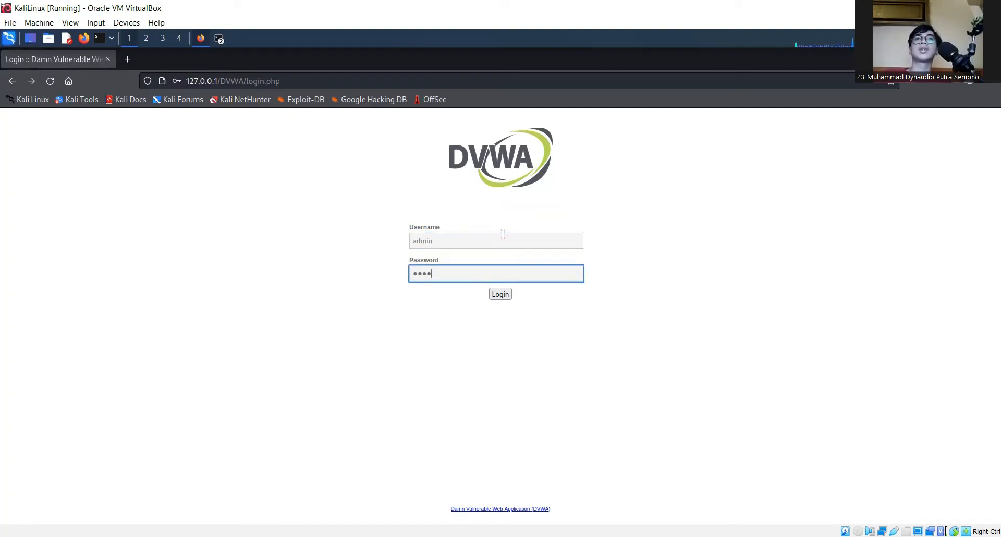
click(510, 294)
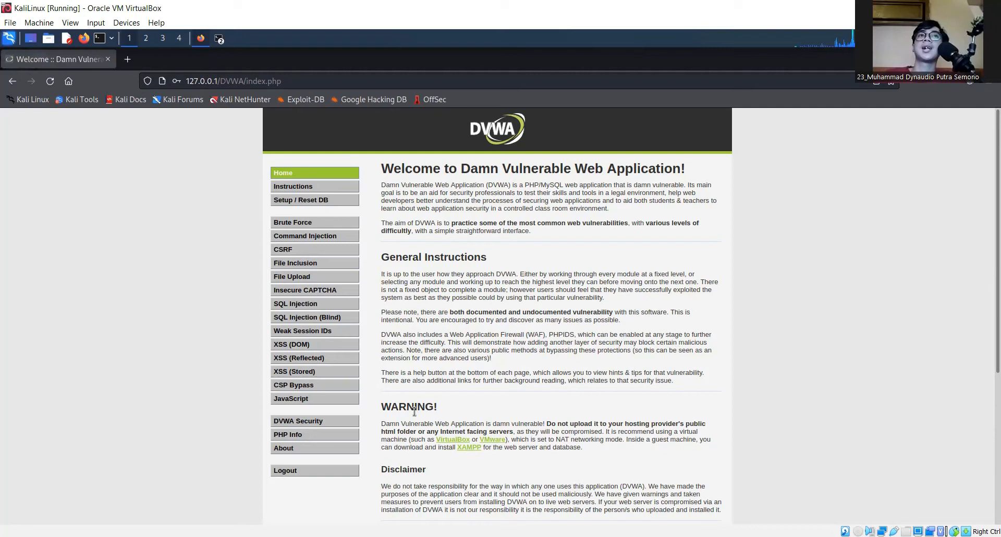
Set the DVWA security level to Low, then go to the Stored XSS guestbook page
click(319, 421)
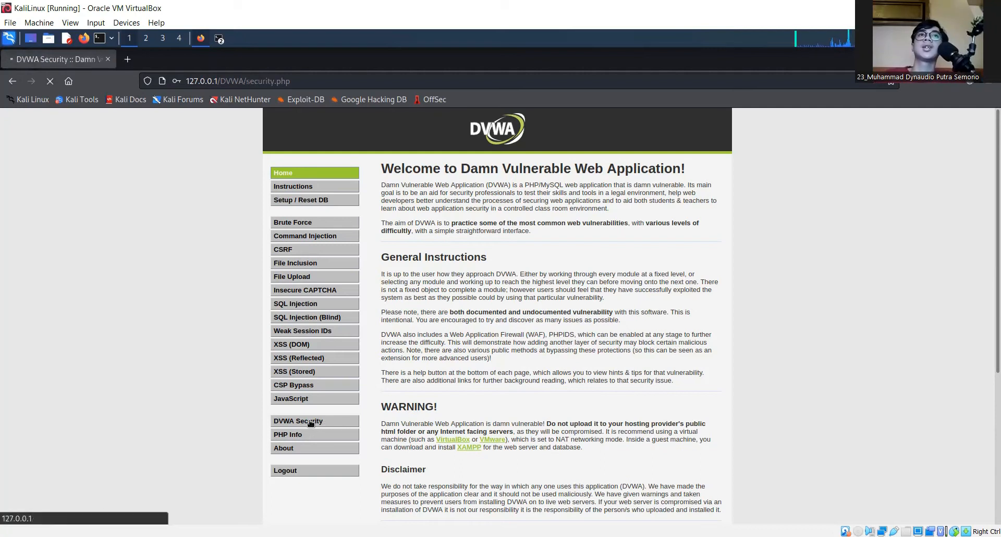
click(404, 353)
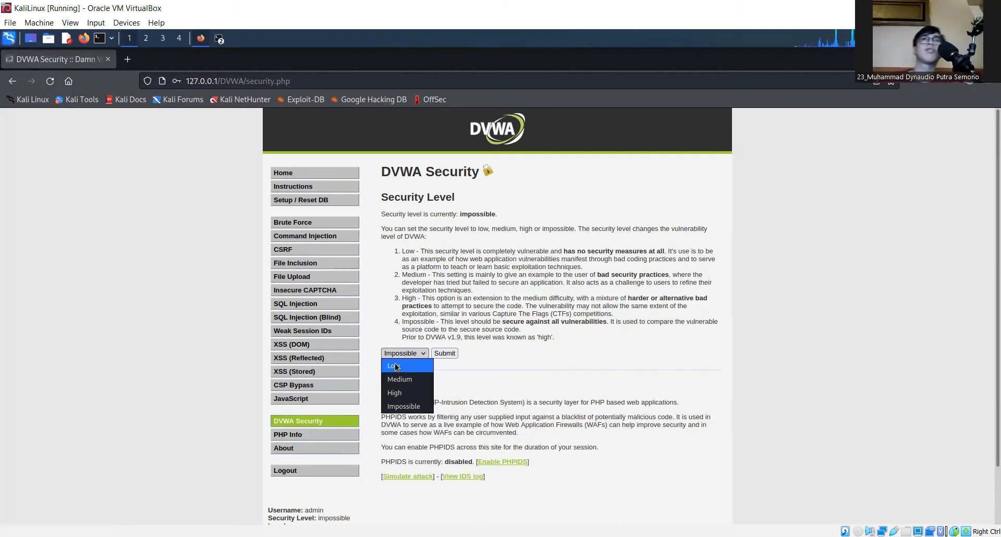
click(396, 366)
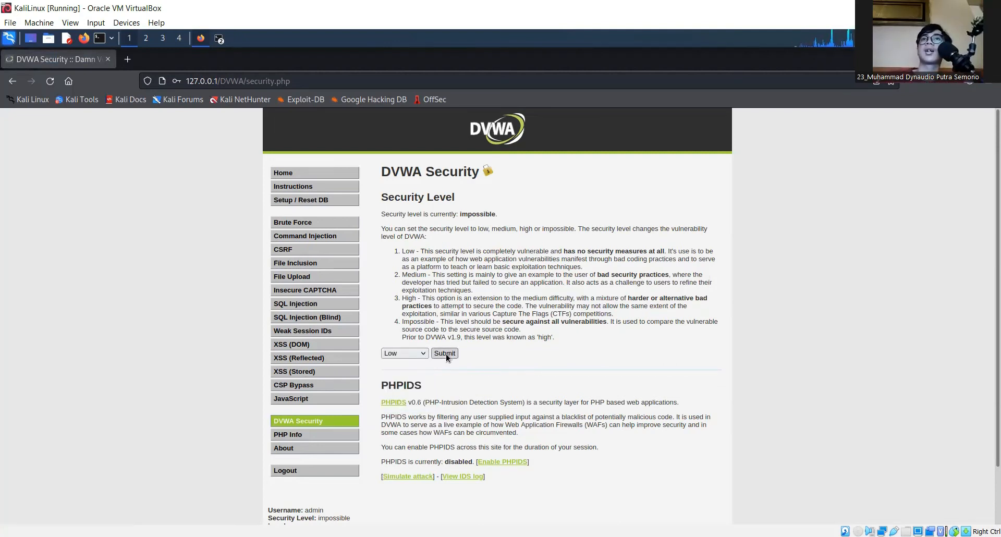
click(444, 354)
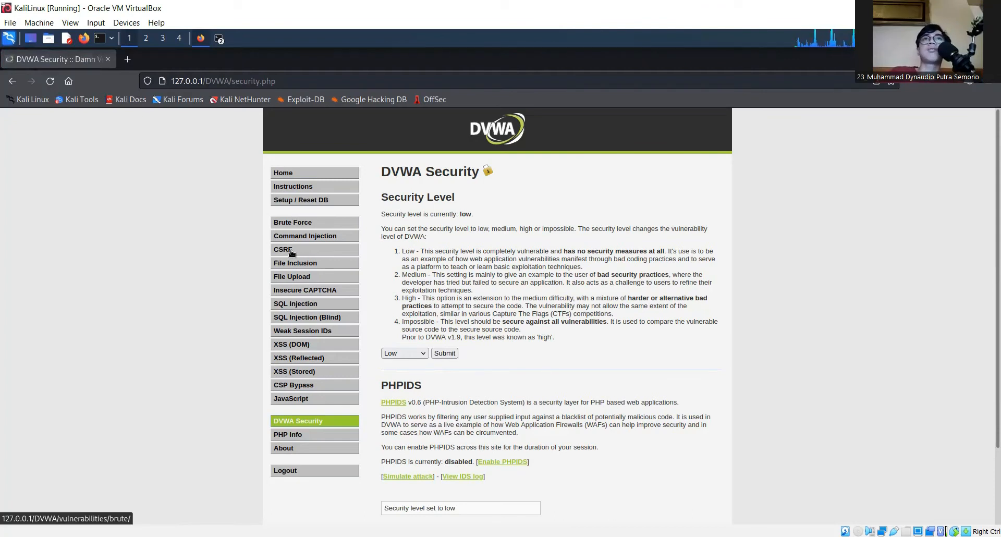
click(290, 372)
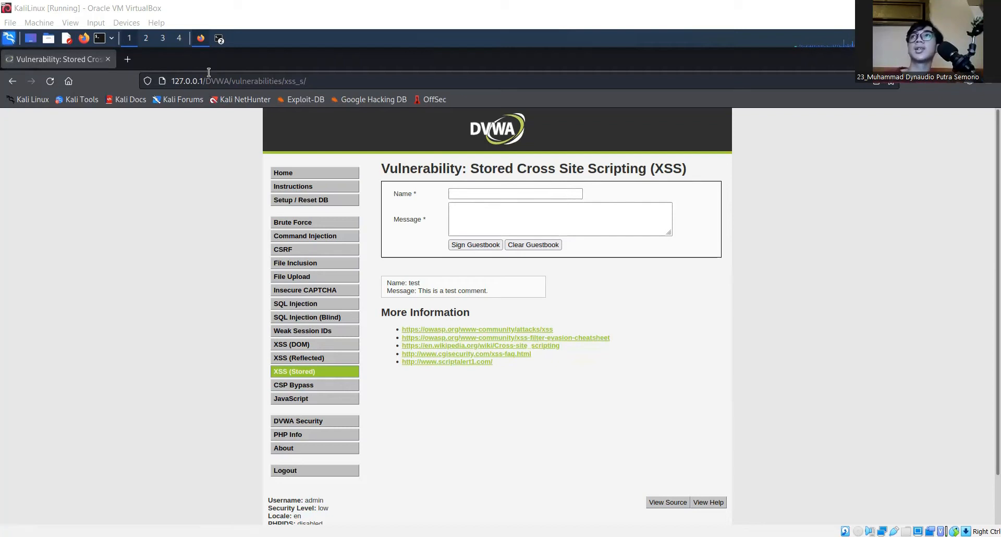
Enter 'Anonymous' in the guestbook Name field and move to the Message box
click(544, 190)
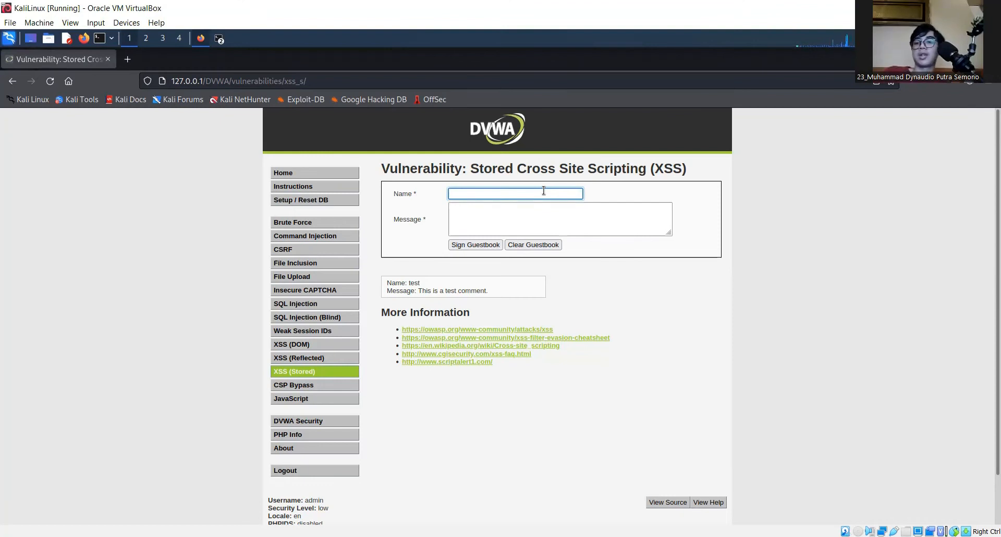
text(A)
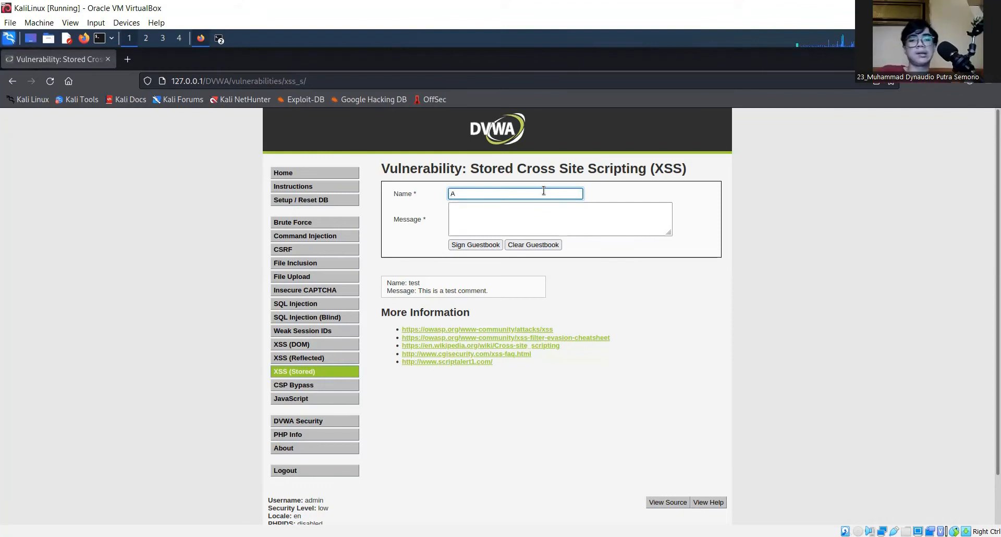
text(nonymous)
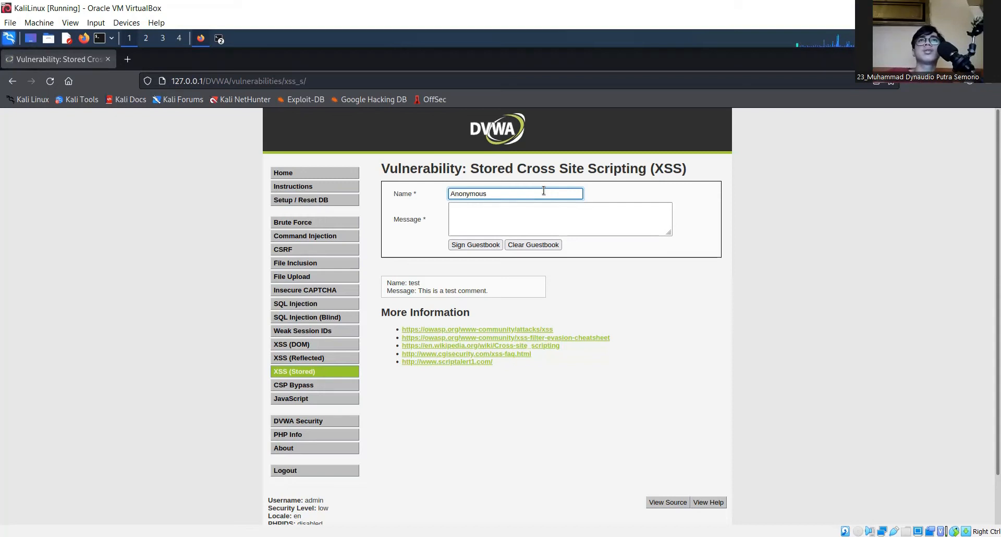
key(Tab)
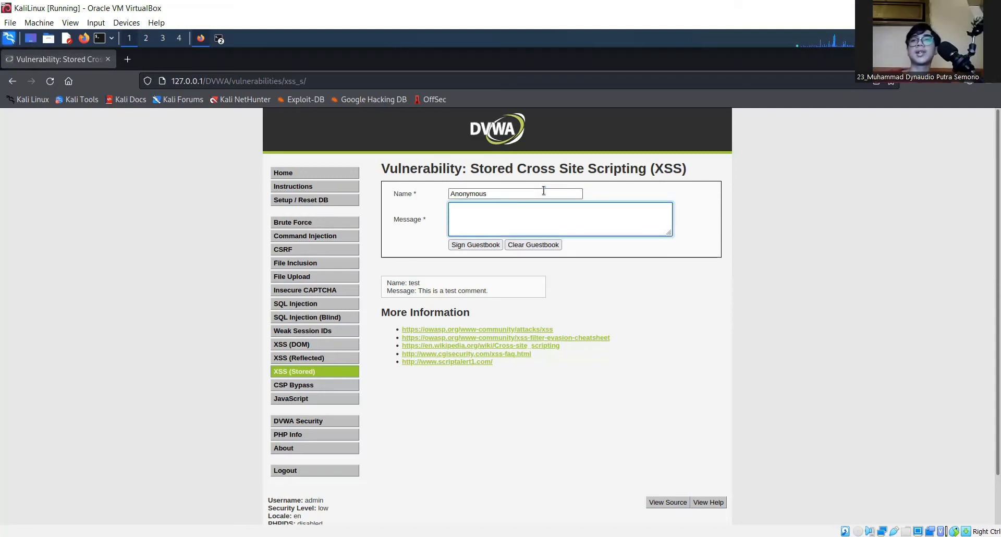
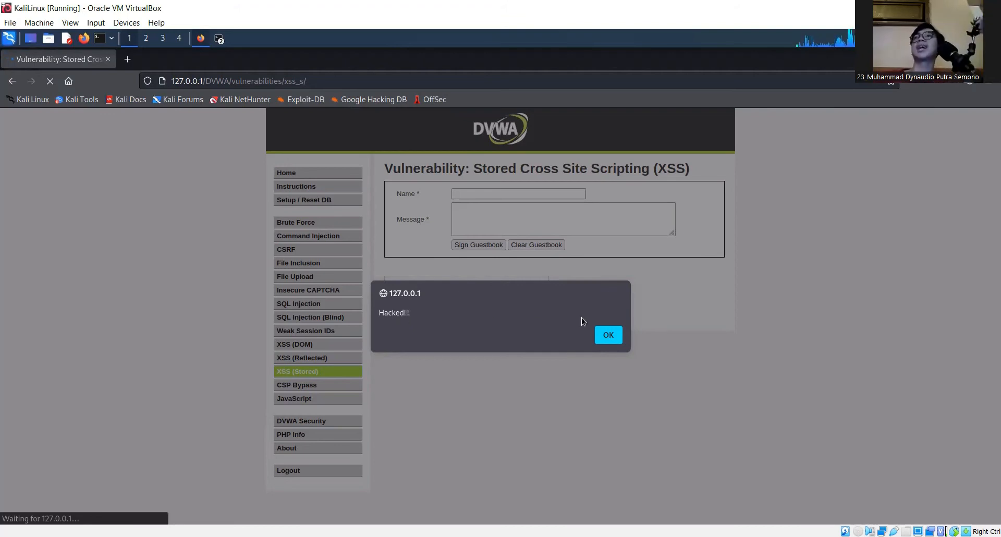
Dismiss the 'Hacked!!!' alert so the guestbook shows the test and Anonymous entries
click(615, 338)
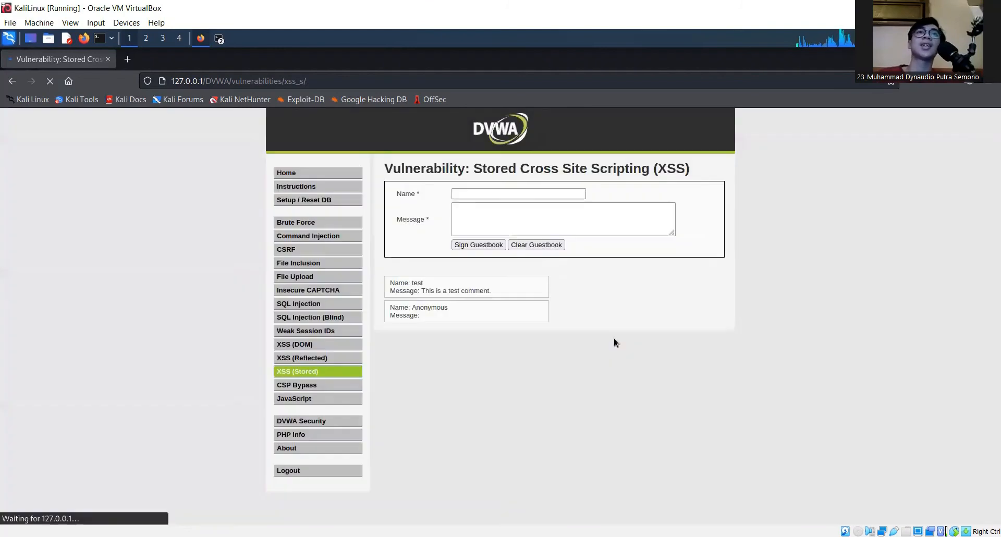
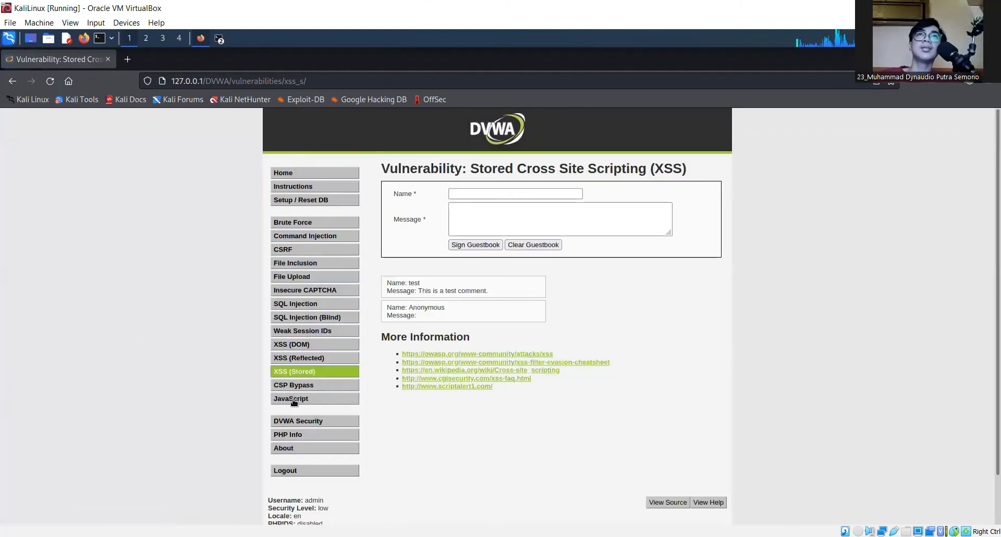
Revisit XSS (Stored) from DVWA Security, dismiss the re-fired 'Hacked!!!' alert, then return to DVWA Security
click(306, 423)
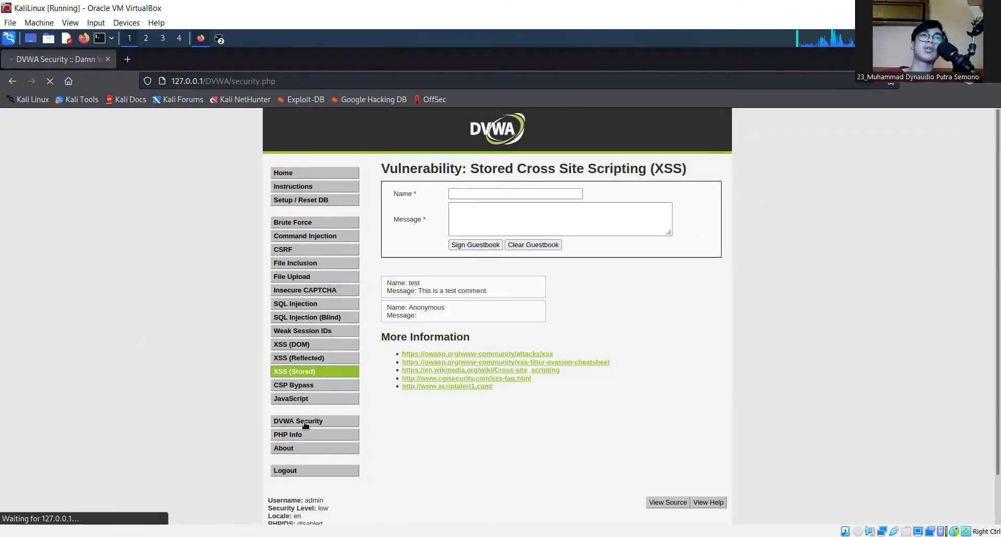
click(310, 372)
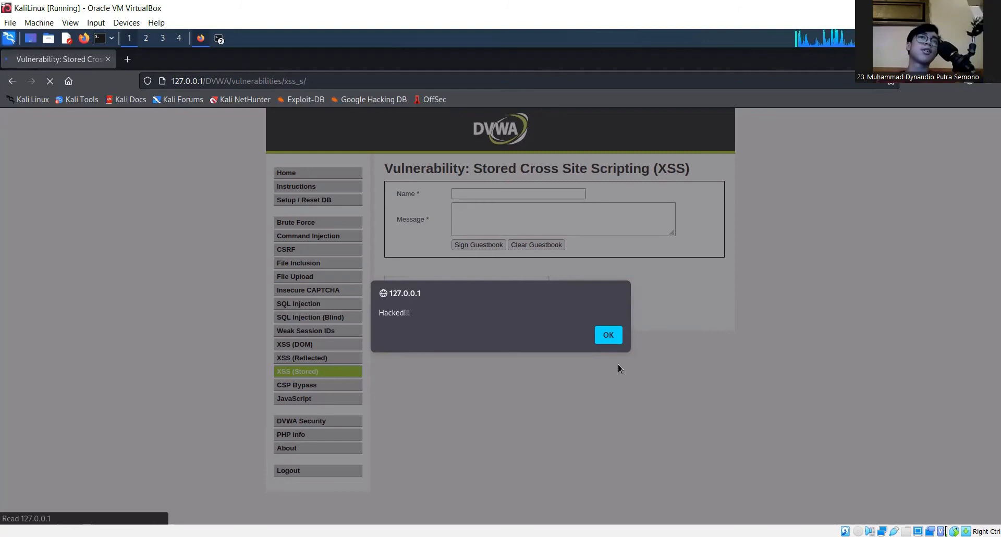
click(613, 342)
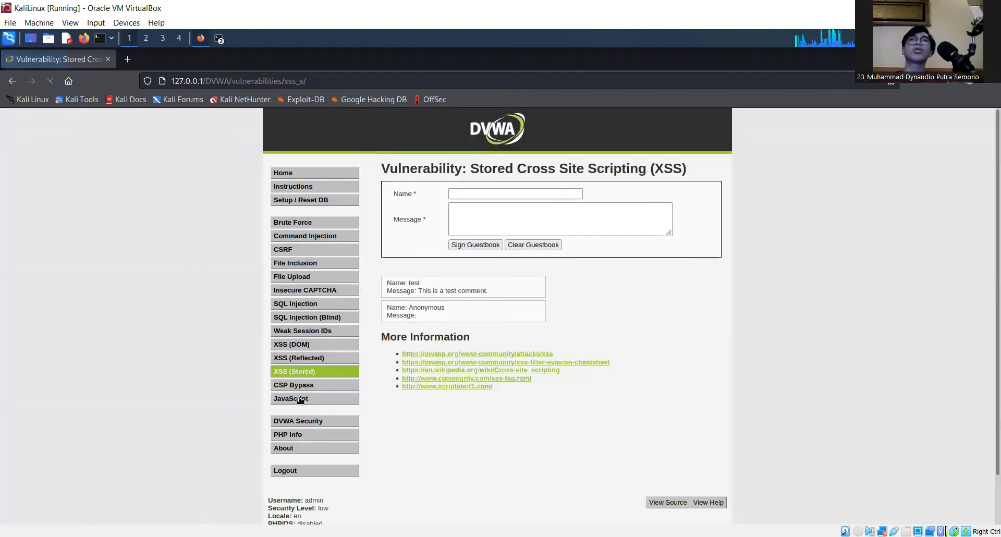
click(319, 423)
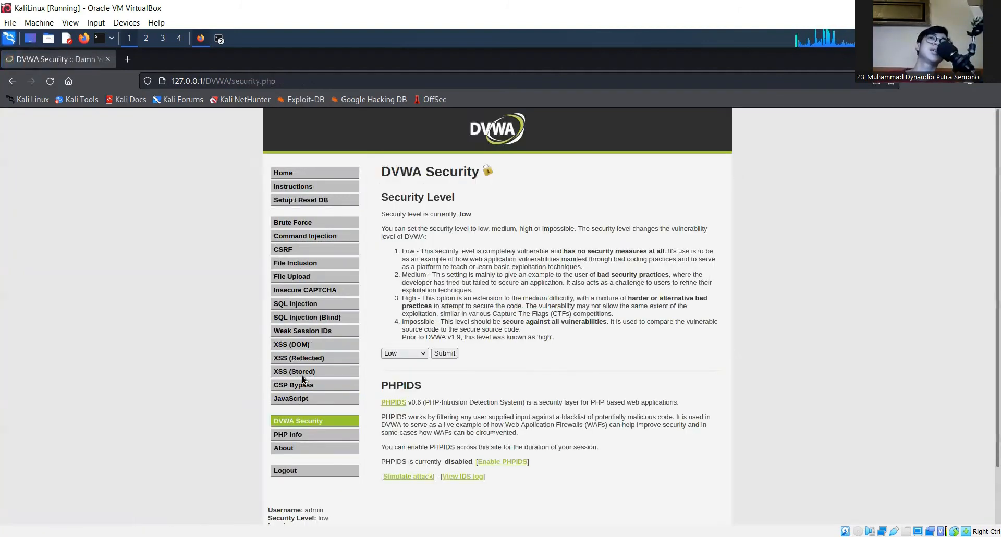
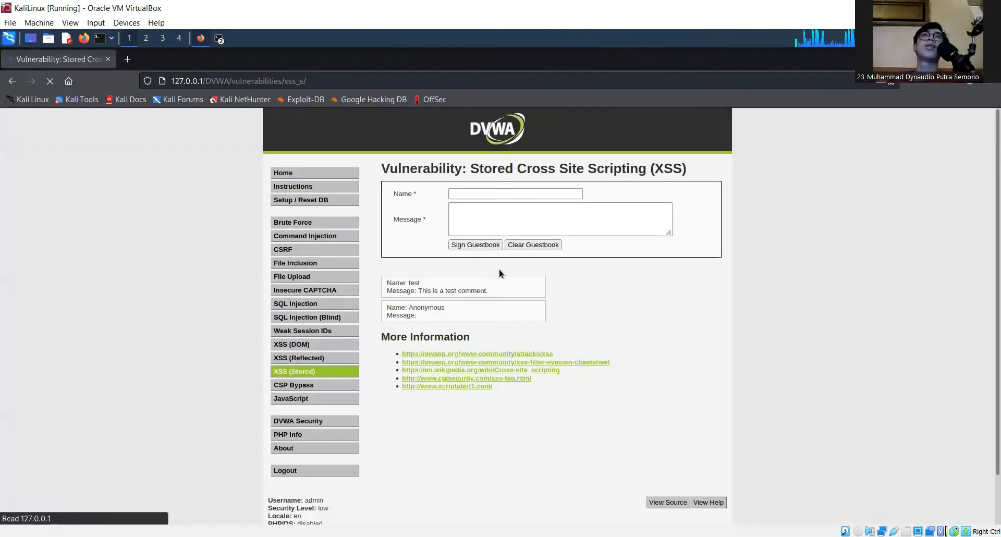
Clear all guestbook entries after confirming, then open the DVWA Security page
click(535, 247)
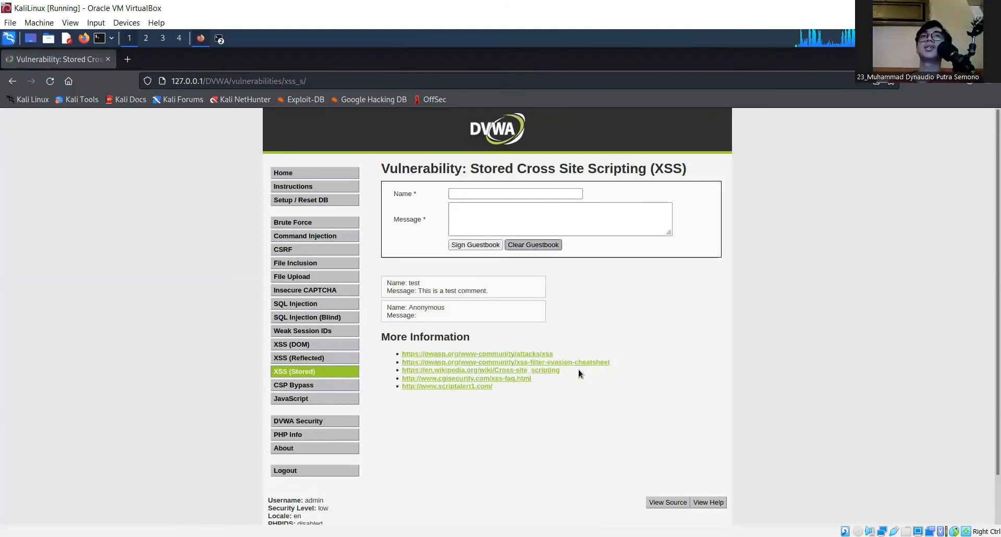
click(620, 352)
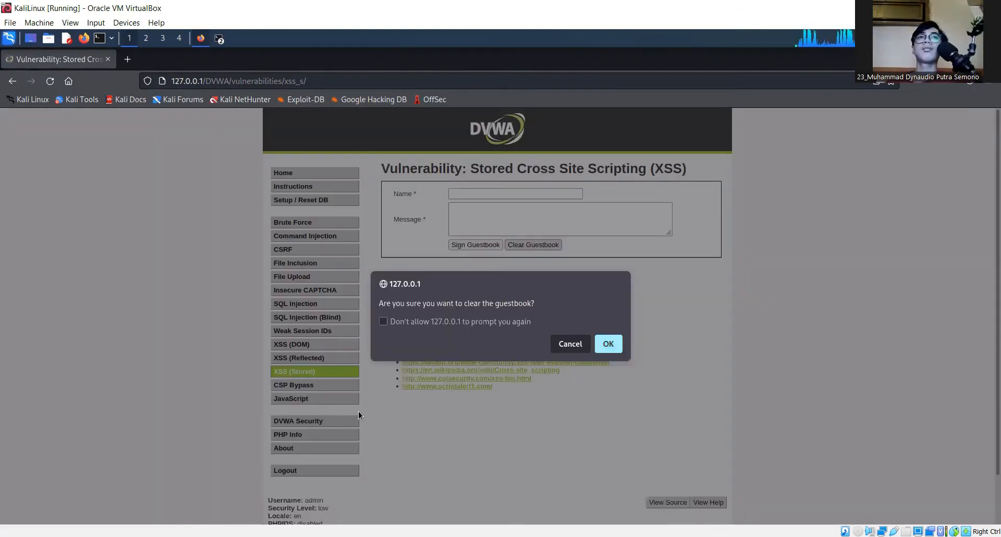
click(313, 417)
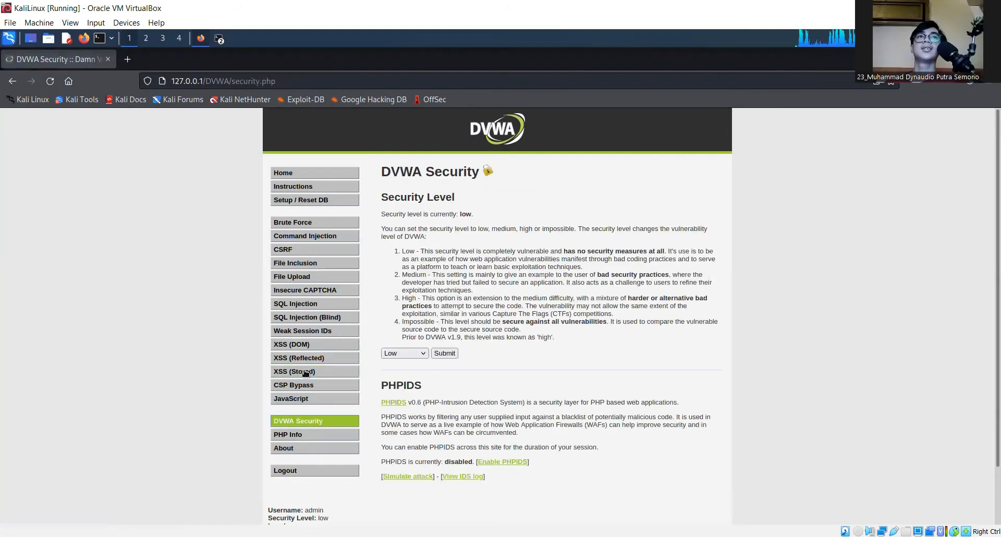
Return to the XSS (Stored) page to see the now-empty guestbook
click(306, 373)
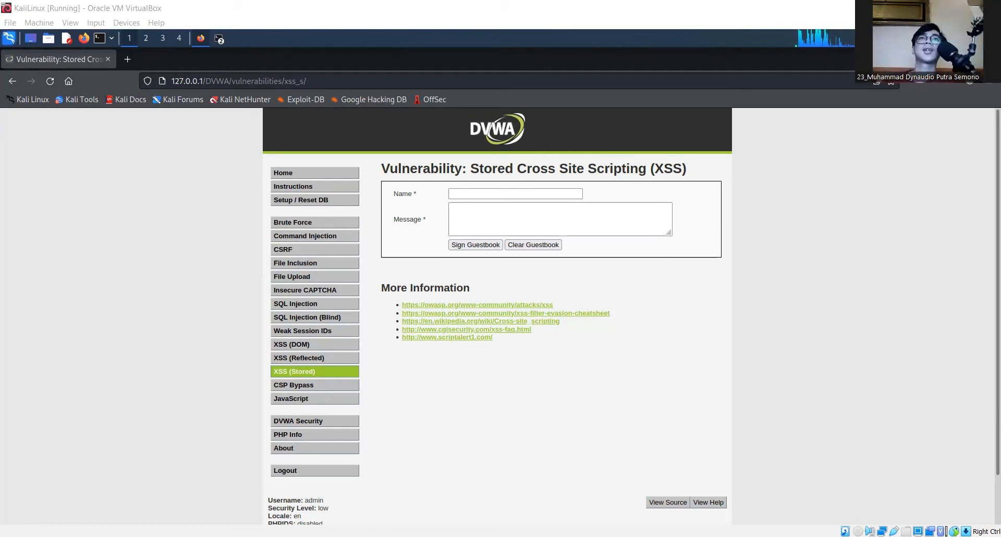
Open the XSS (Reflected) exercise with its empty 'What's your name?' form
click(316, 357)
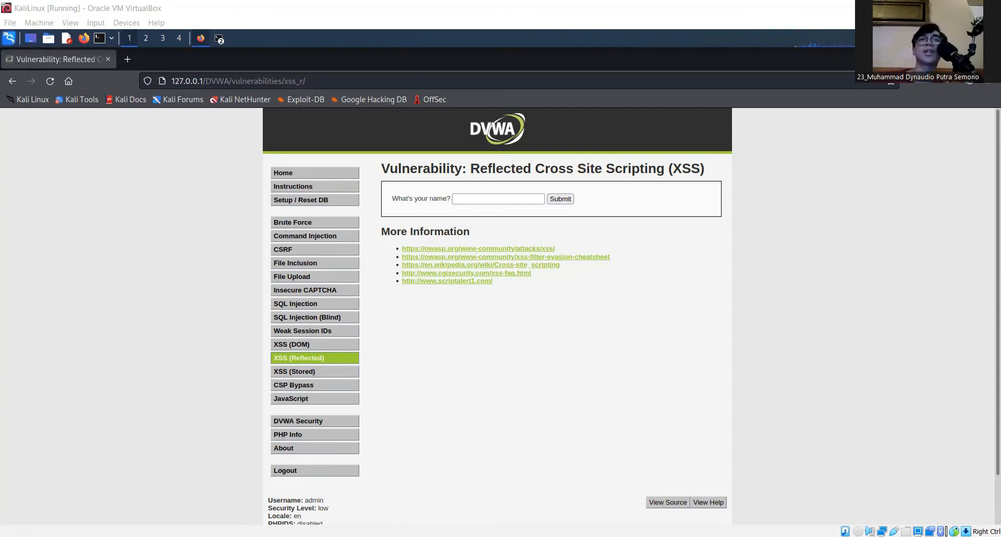
Submit a short test name in the 'What's your name?' field
click(480, 201)
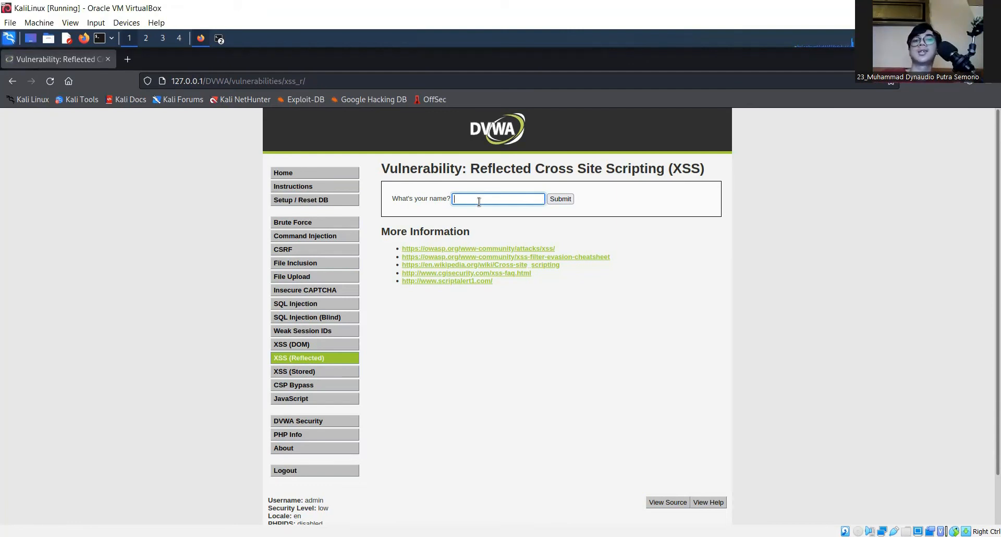
click(564, 202)
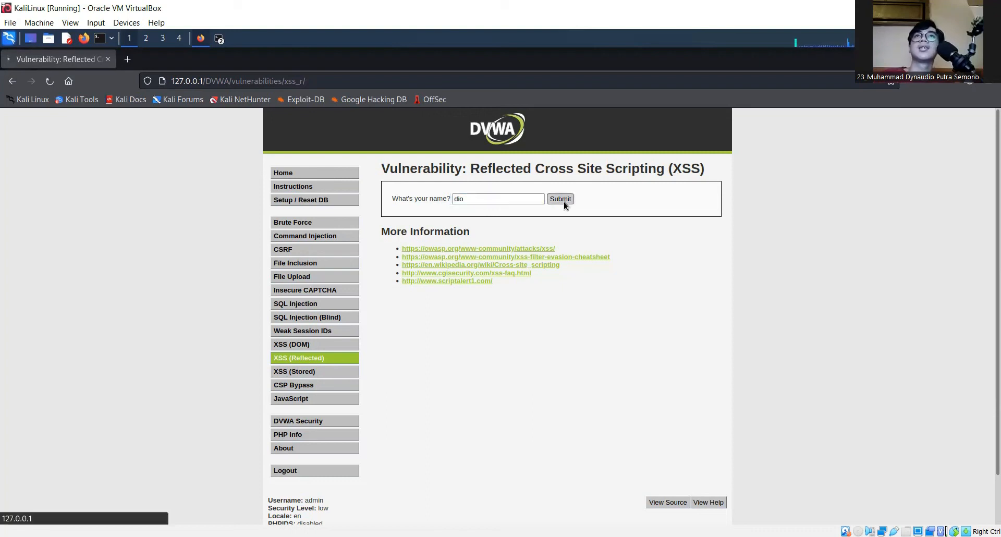
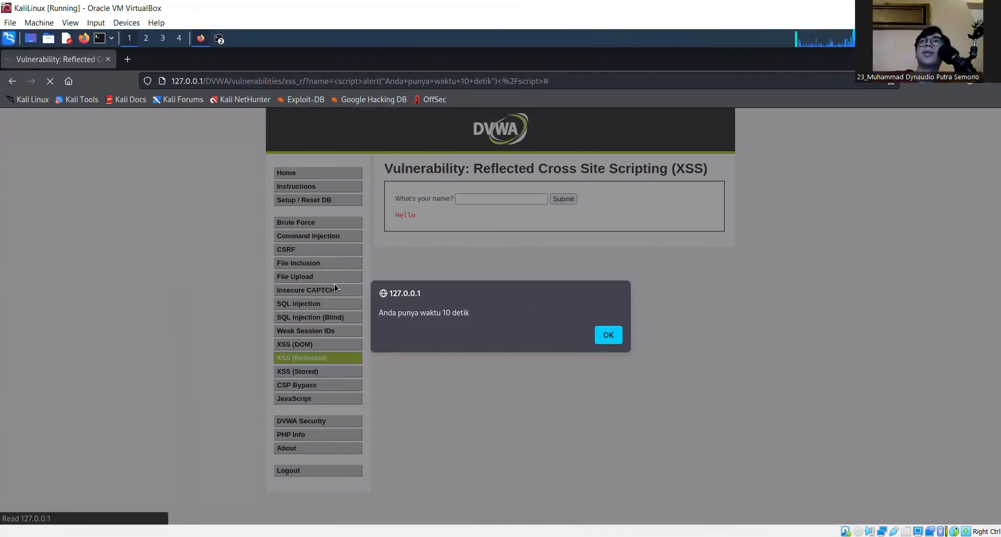
Dismiss the 'Anda punya waktu 10 detik' alert, then go to the XSS (Stored) page
click(608, 335)
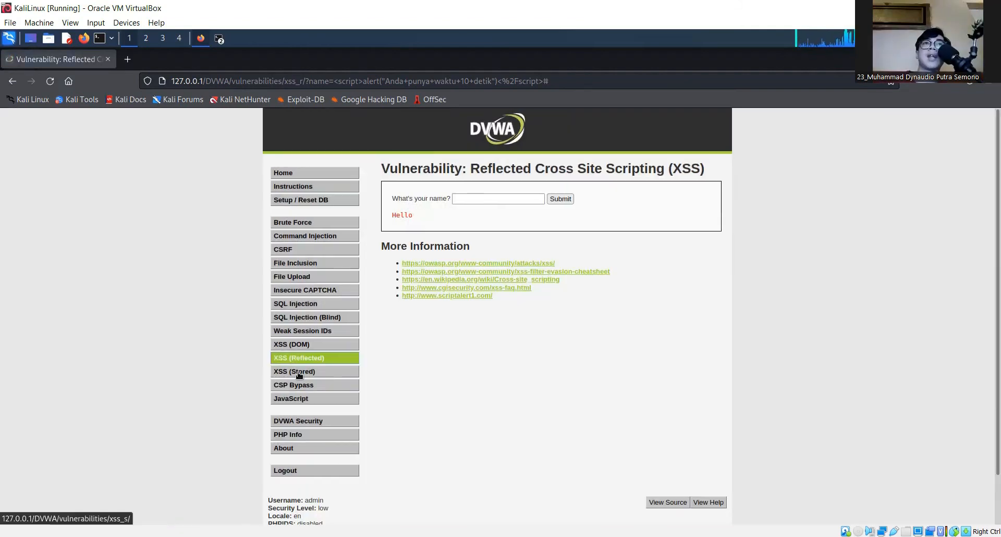
click(306, 375)
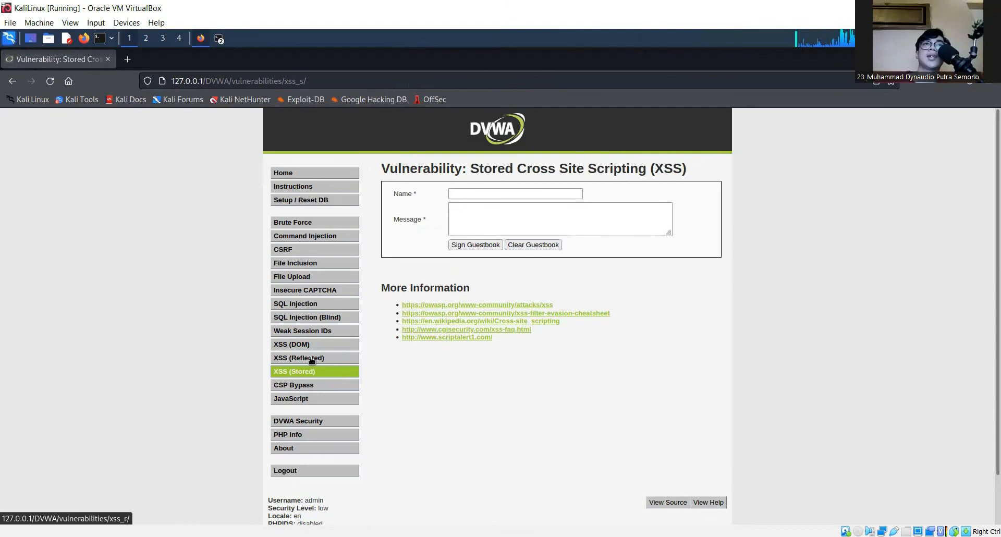
Reopen XSS (Reflected) and select its empty 'What's your name?' field
click(312, 359)
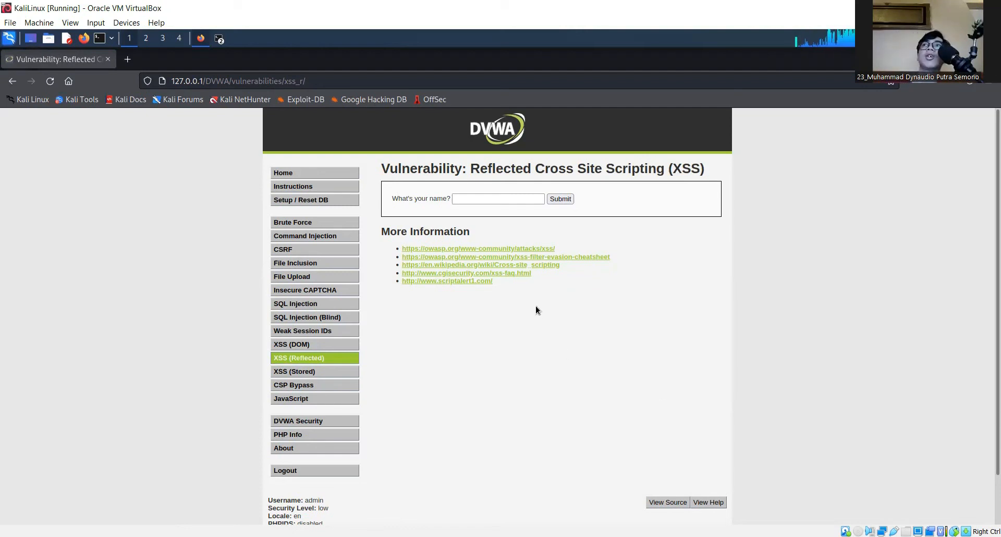
click(509, 200)
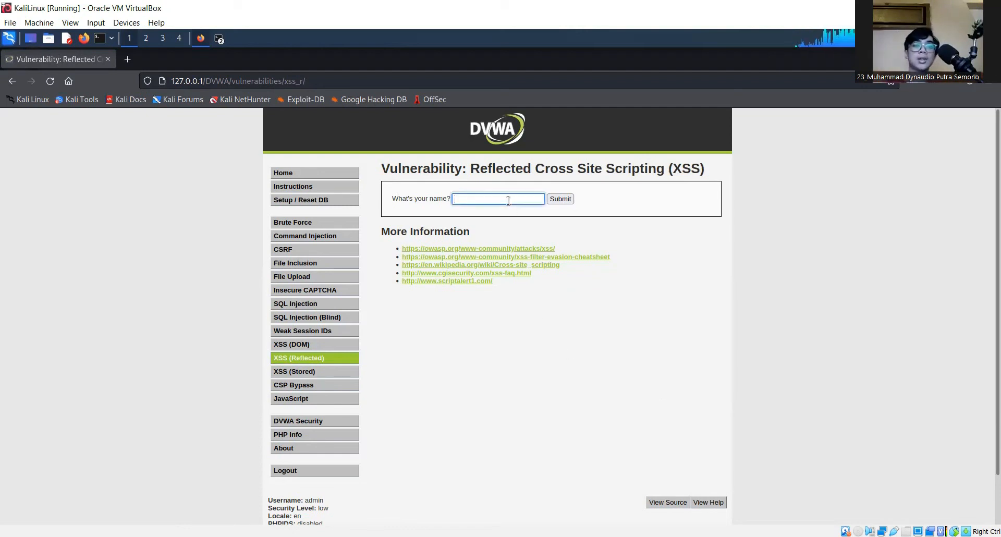
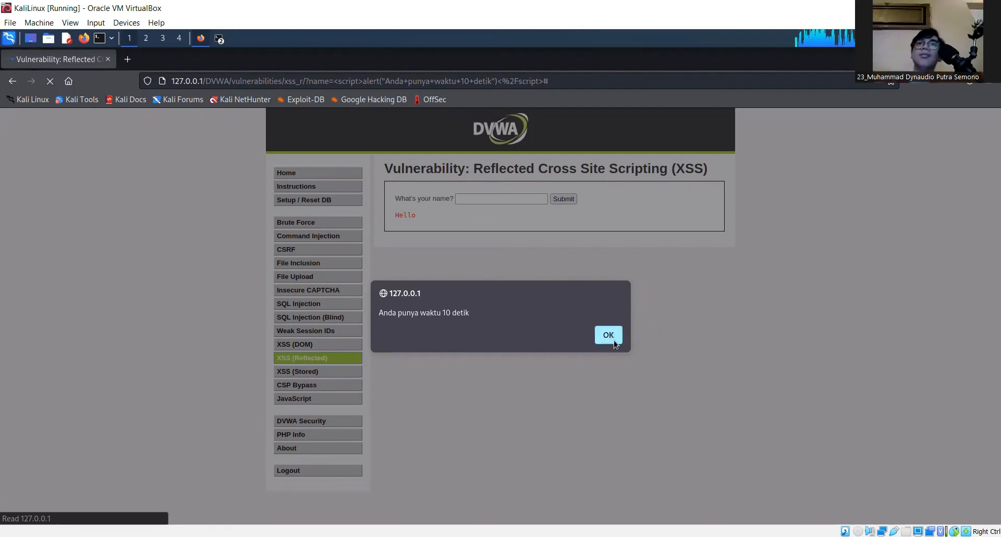
Dismiss the 'Anda punya waktu 10 detik' alert so Reflected XSS shows just 'Hello'
key(Return)
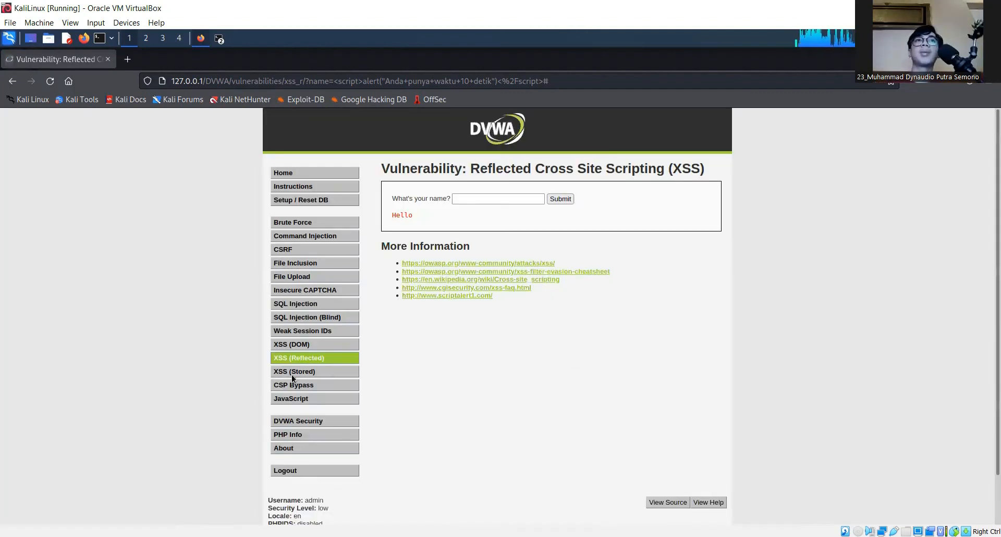